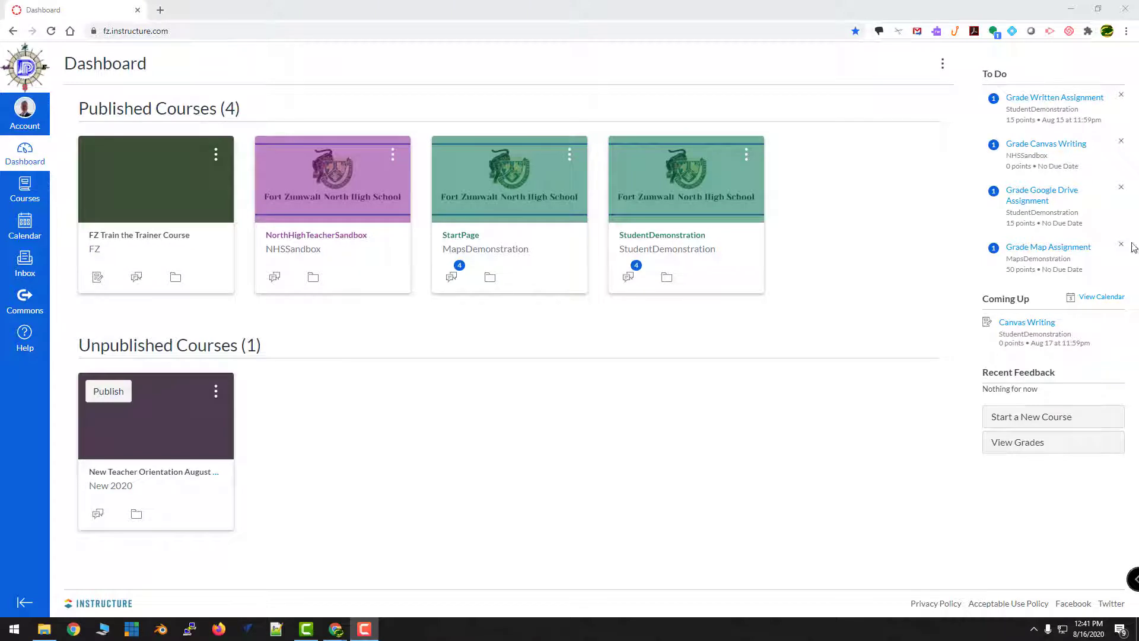
Open the MapsDemonstration course, set its home page to Course Activity Stream, and expand the assignment notifications.
click(490, 233)
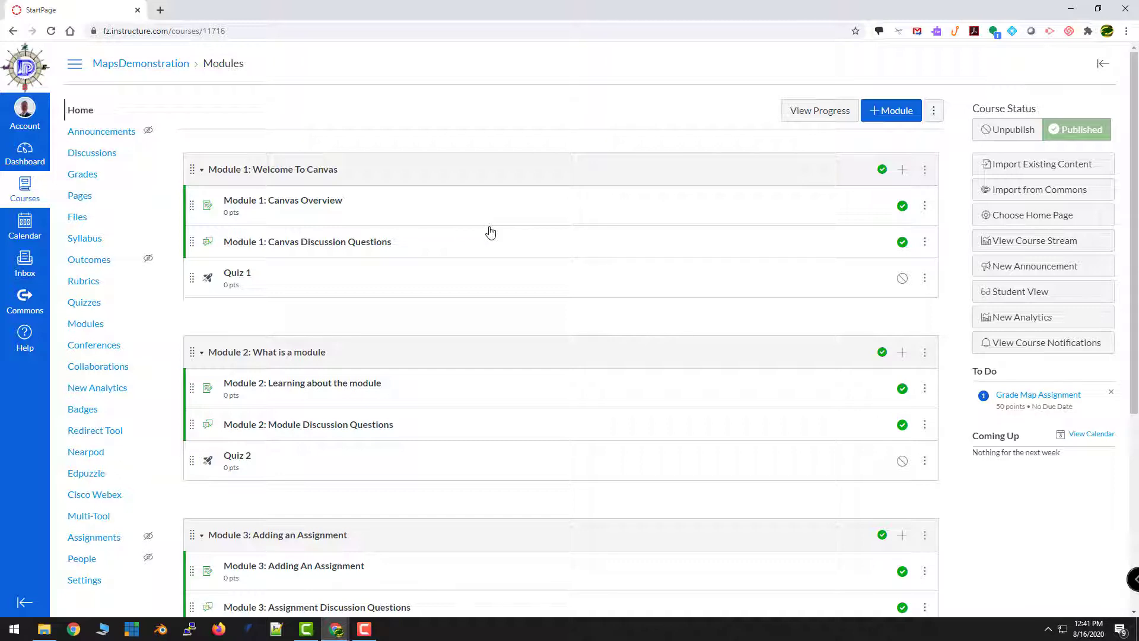
click(1061, 227)
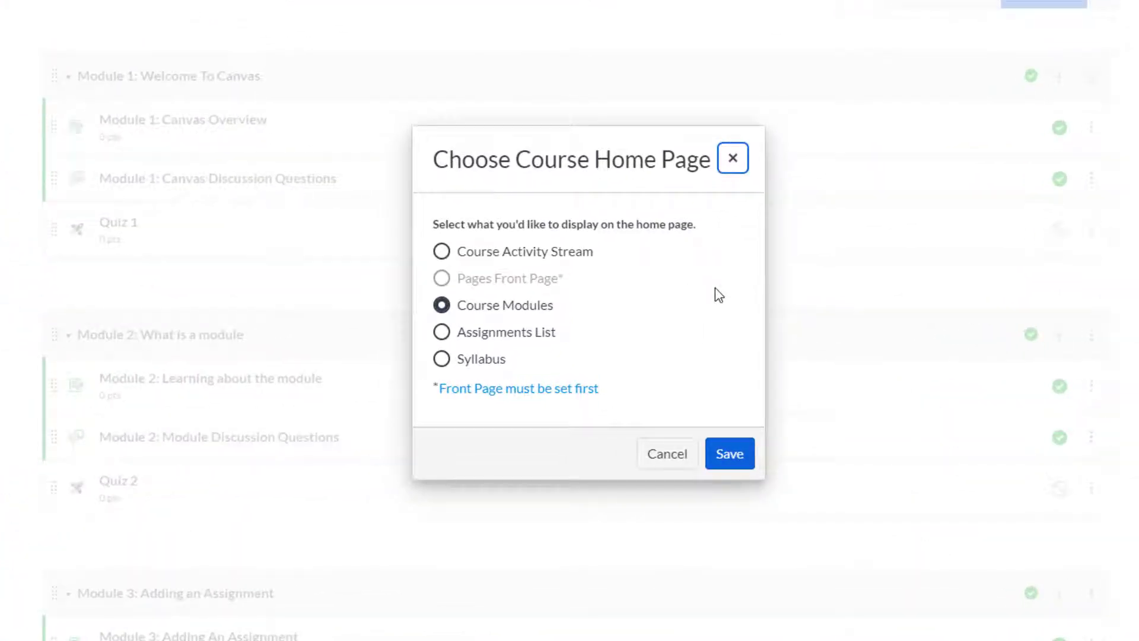
click(441, 252)
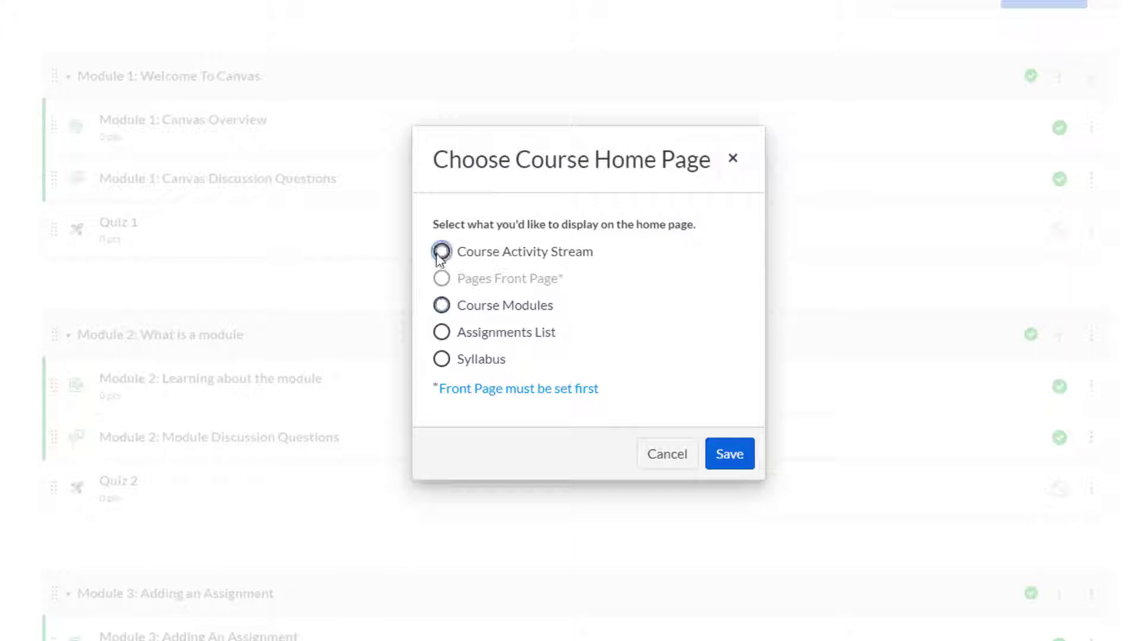
click(740, 455)
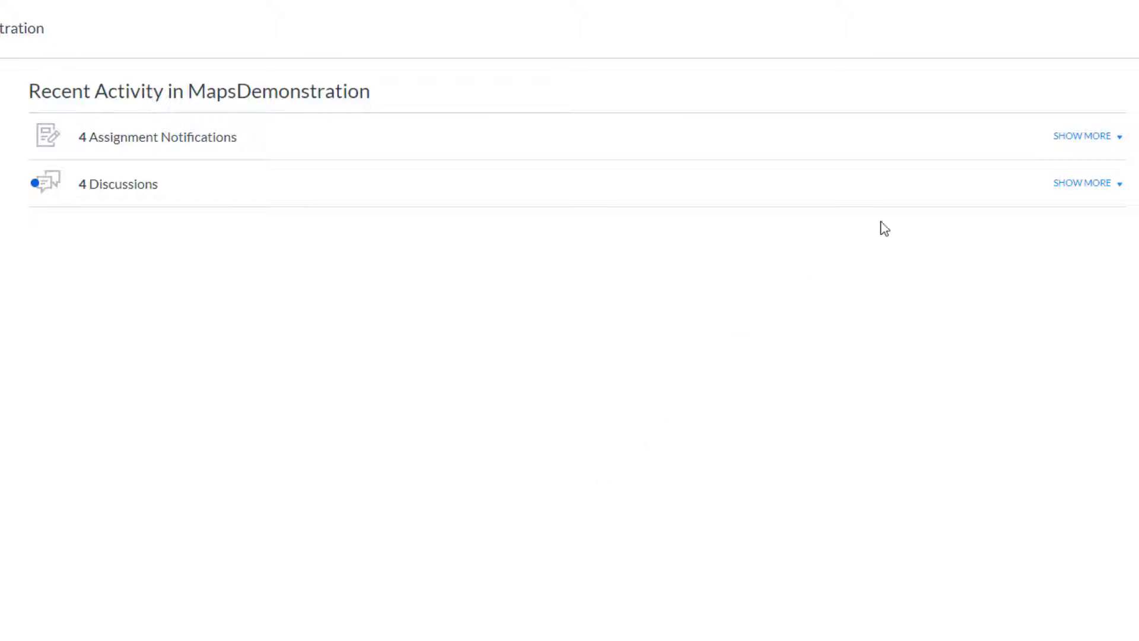
click(1090, 140)
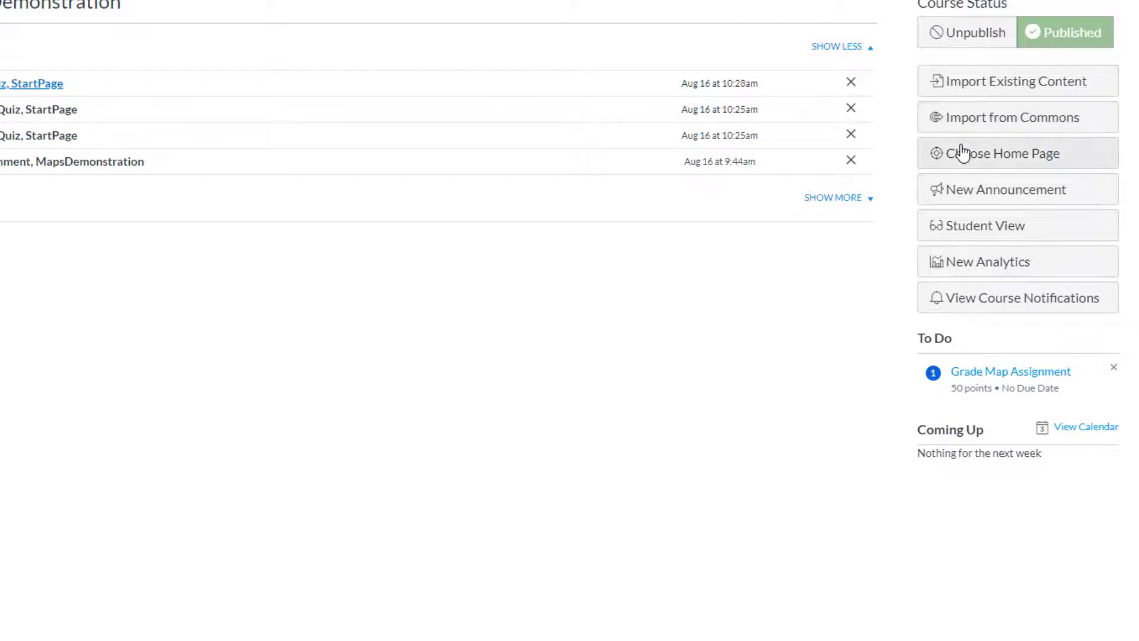
Change the course home page to Course Modules and save the choice.
click(962, 153)
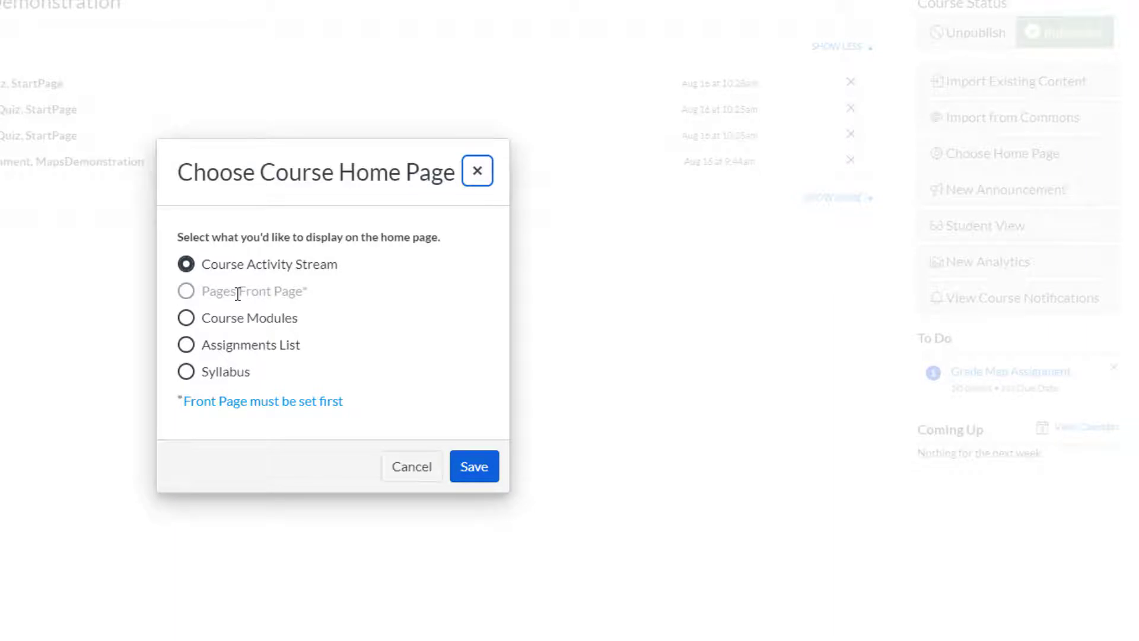
click(193, 324)
click(476, 470)
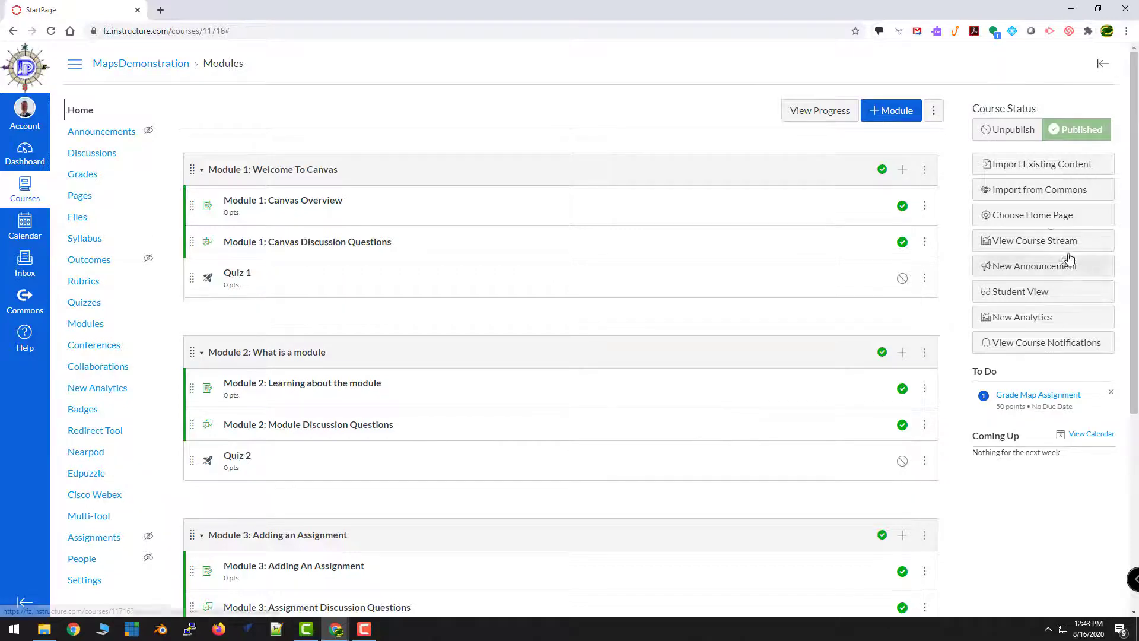
Change the course home page to Assignments List and save the choice.
click(1048, 216)
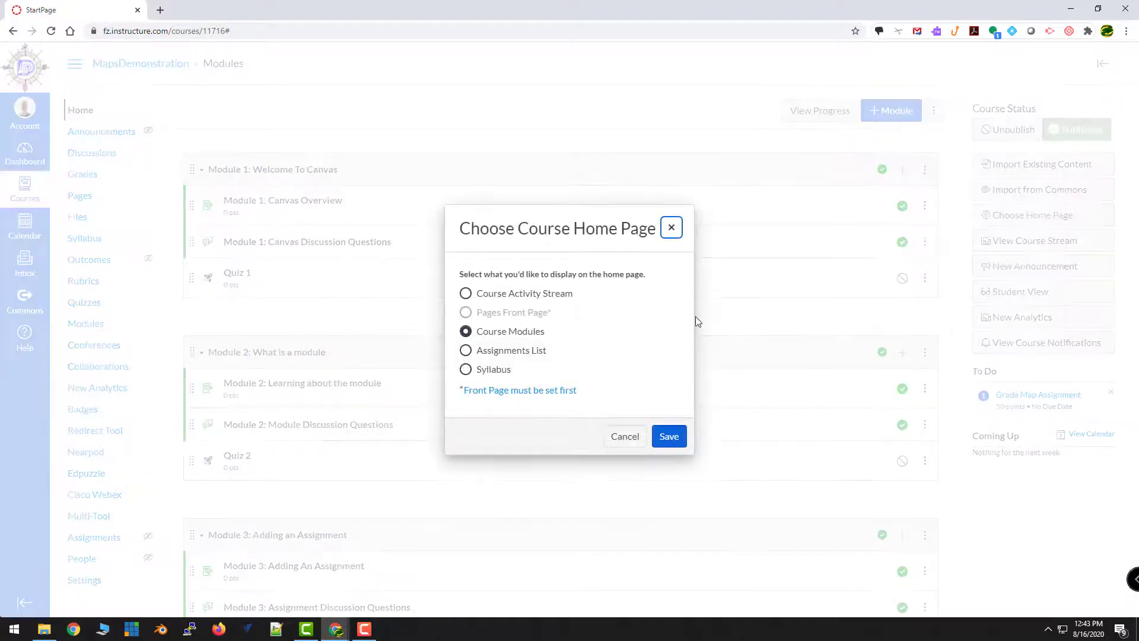
click(464, 351)
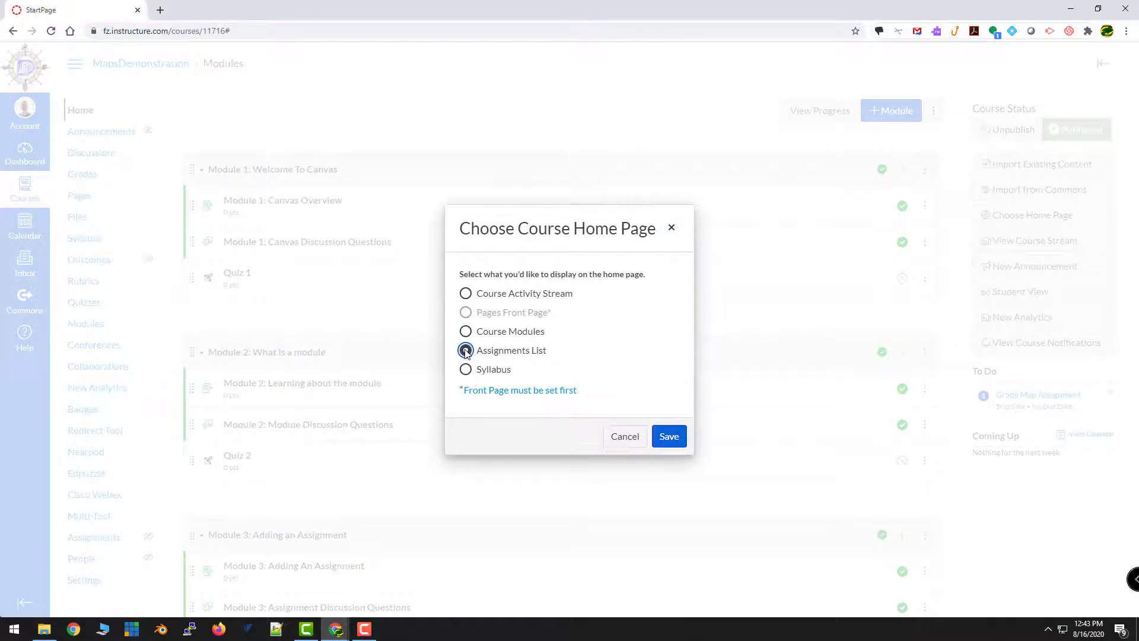
click(669, 437)
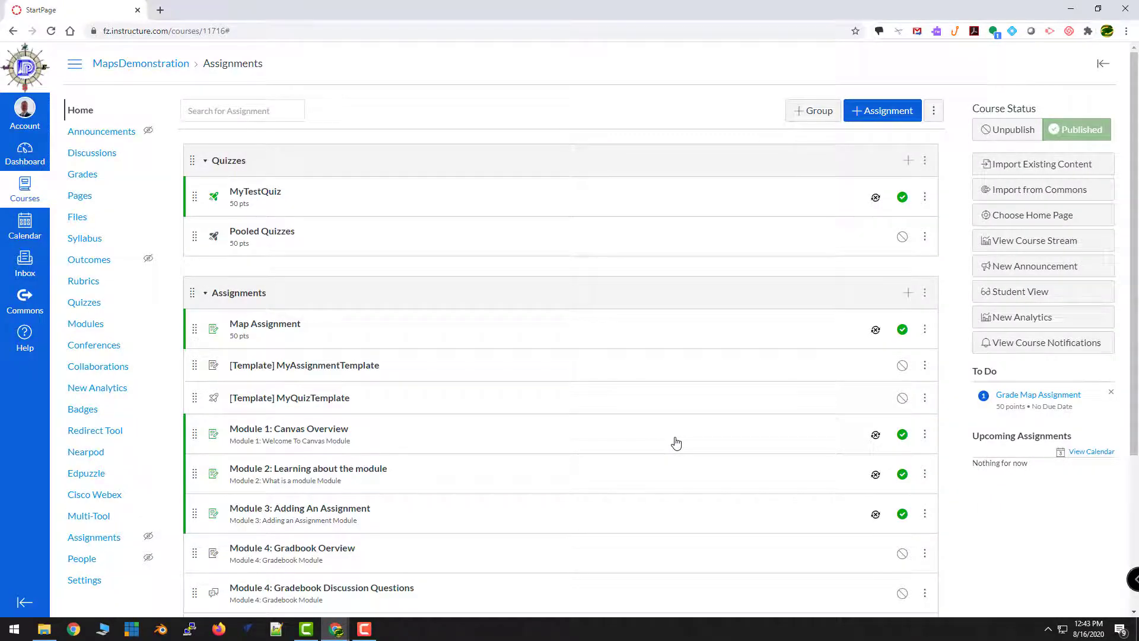
Review the quizzes and assignments on the home page, collapsing and re-expanding the Assignments group.
scroll(676, 442, down, 3)
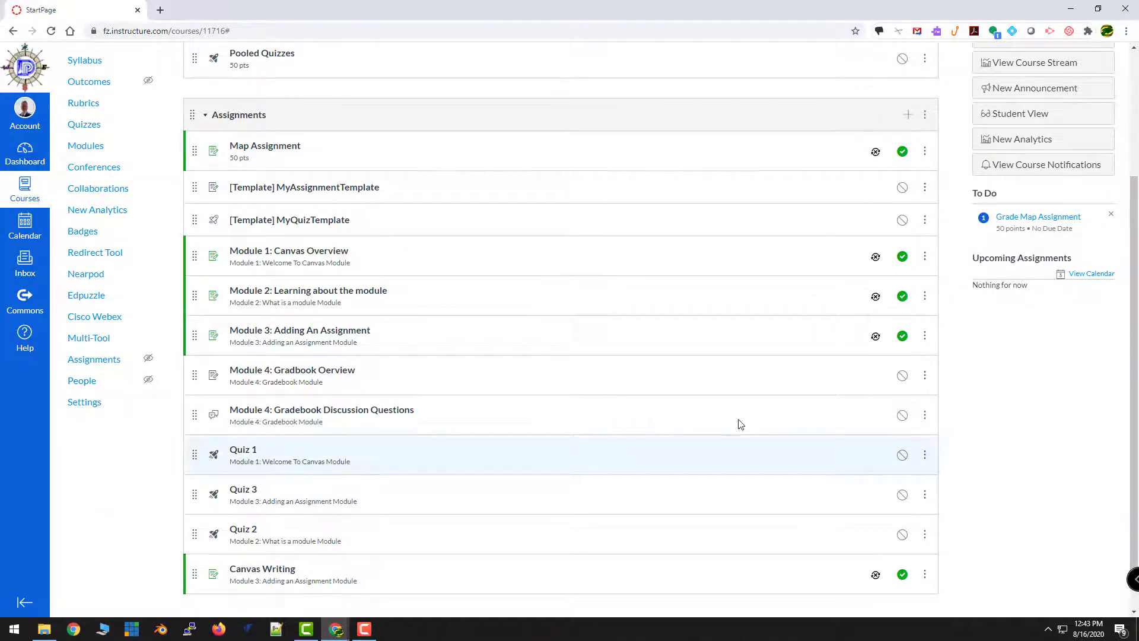
scroll(475, 356, up, 3)
click(205, 292)
click(204, 293)
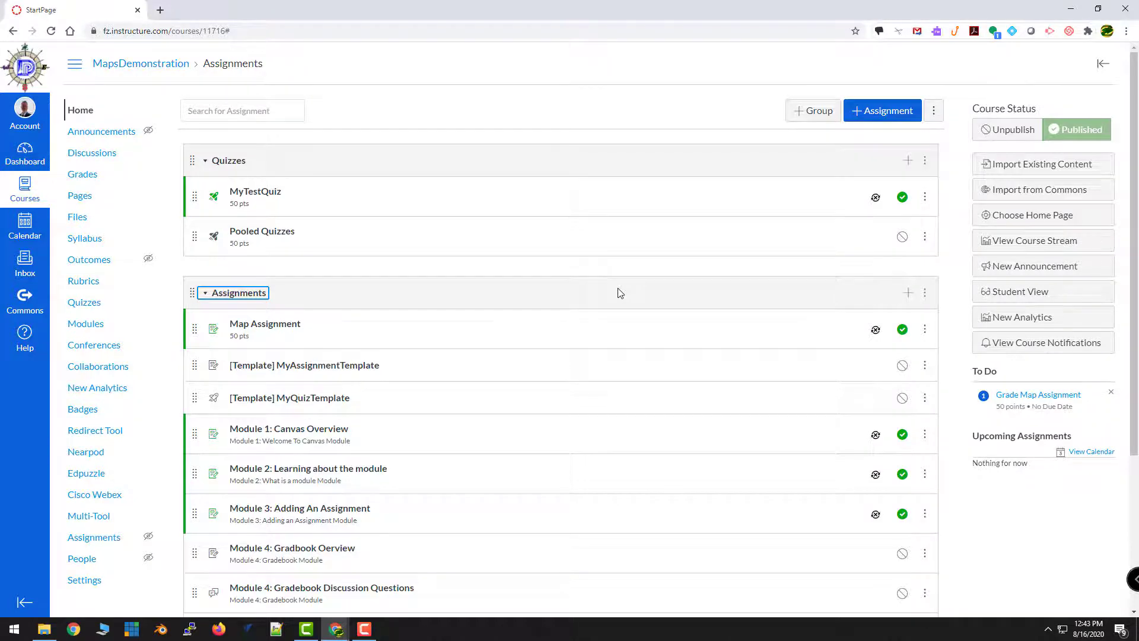
scroll(619, 293, down, 3)
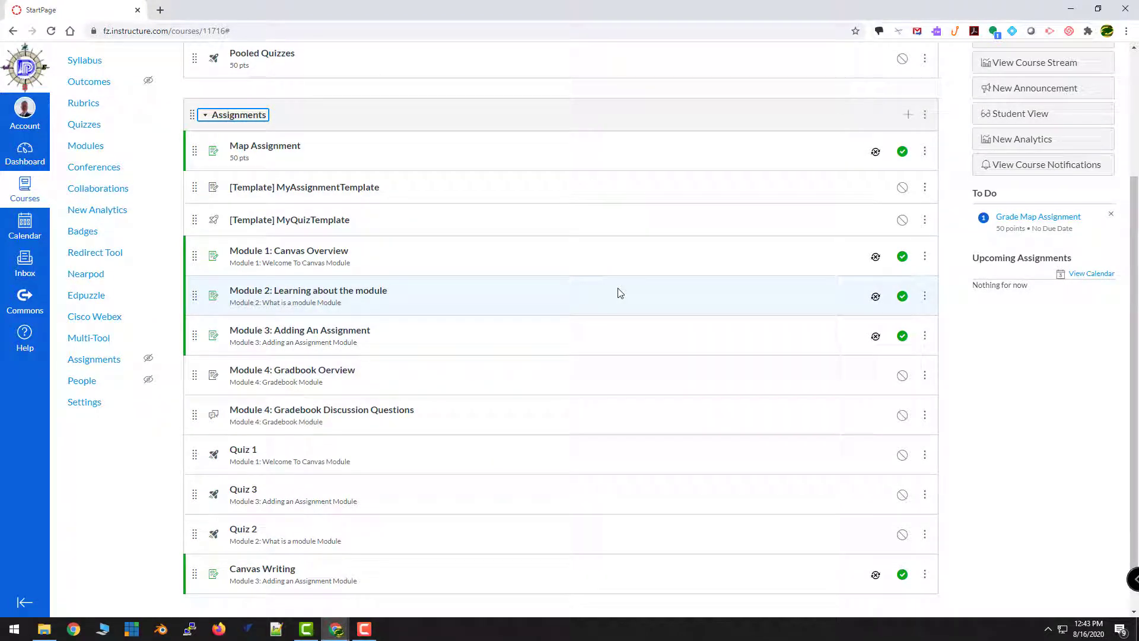
scroll(619, 293, up, 3)
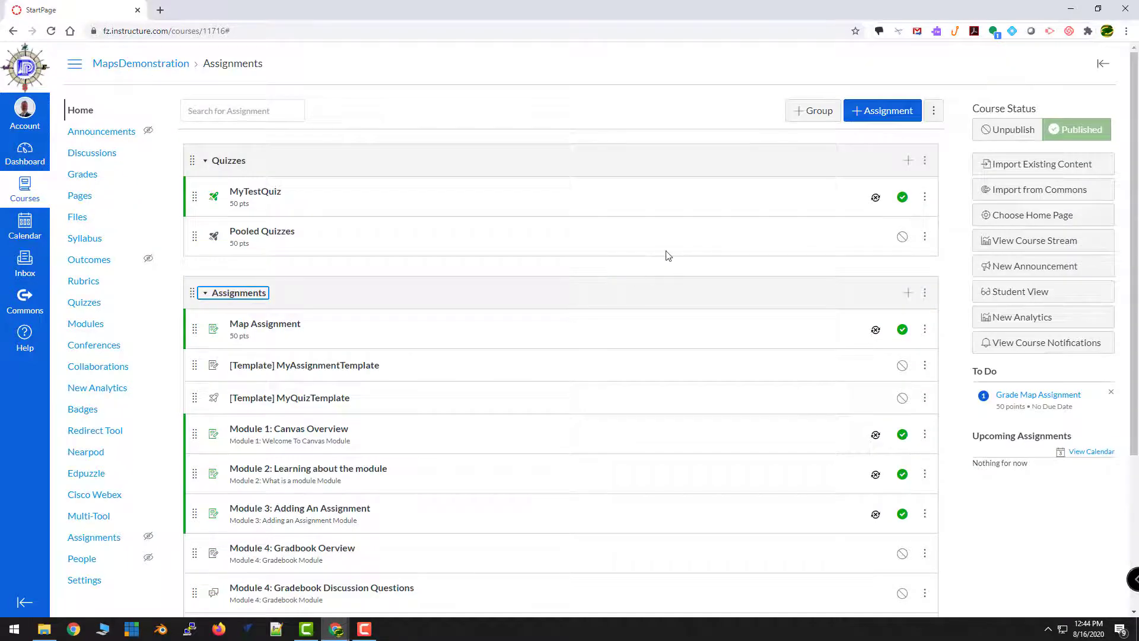
Change the course home page to Syllabus and save the choice.
click(1070, 216)
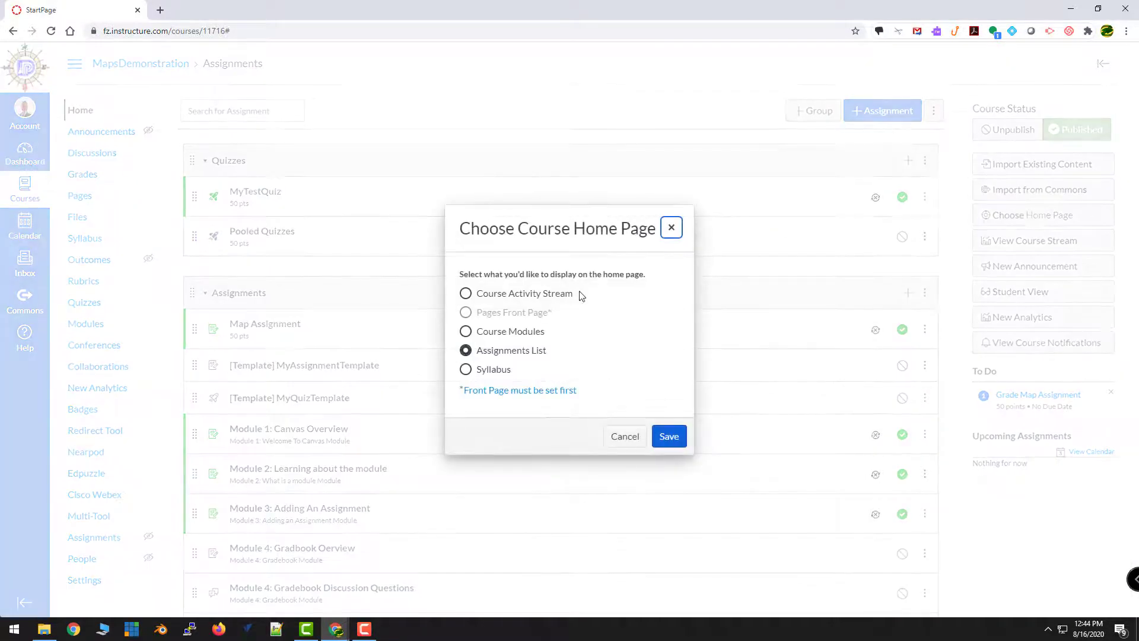
click(466, 369)
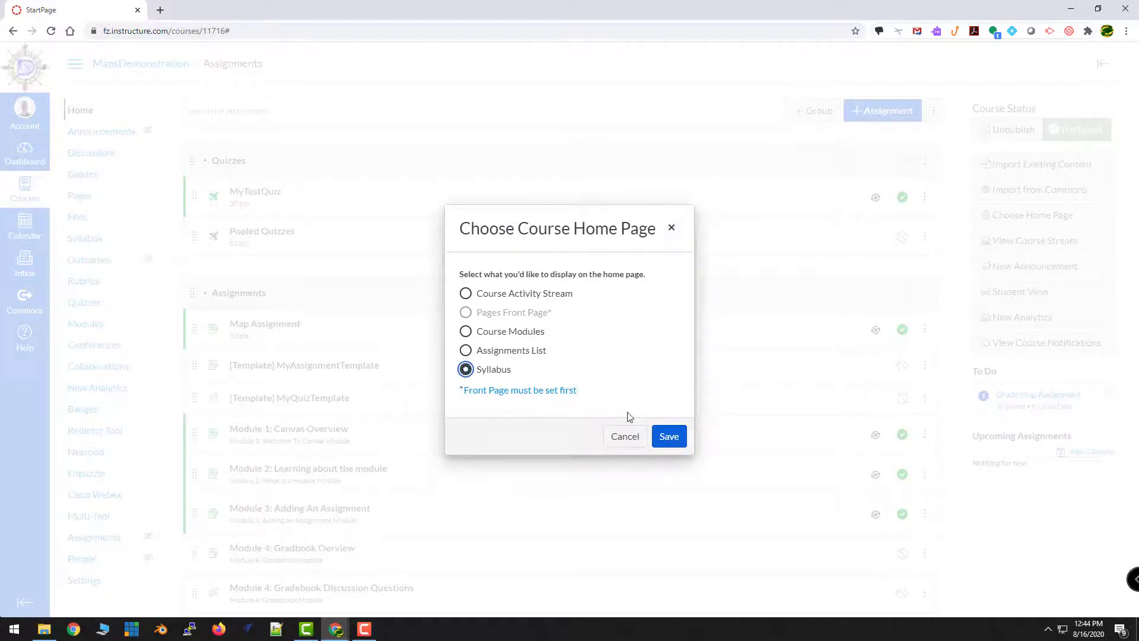
click(669, 437)
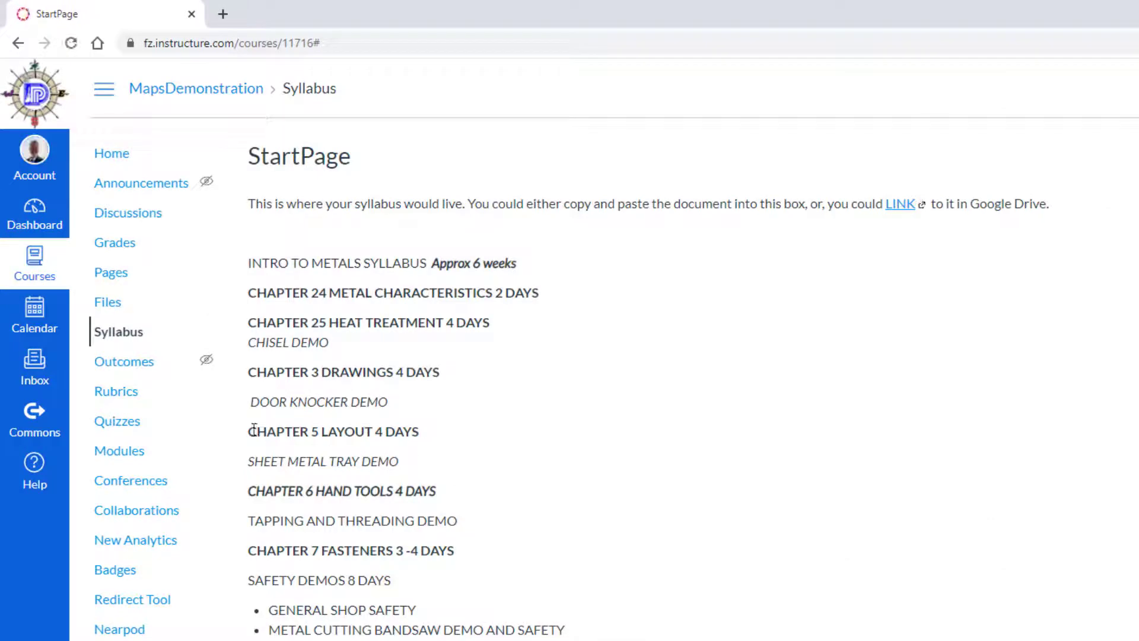
Open the syllabus description for editing and highlight the metals outline and the sentence about pasting or linking the document.
click(139, 337)
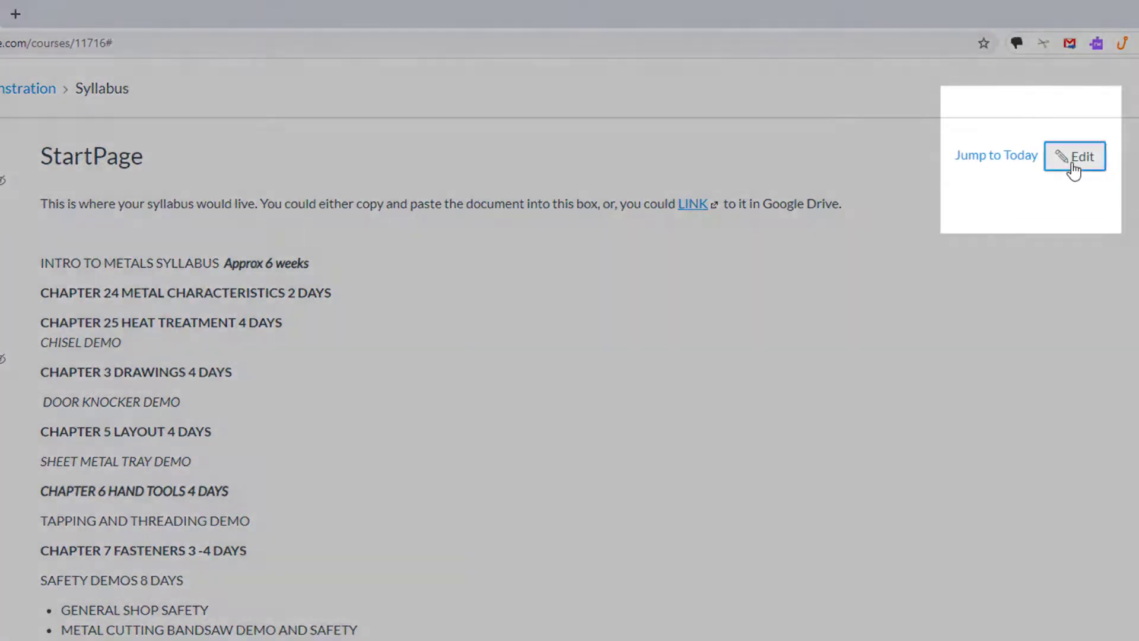
click(1074, 168)
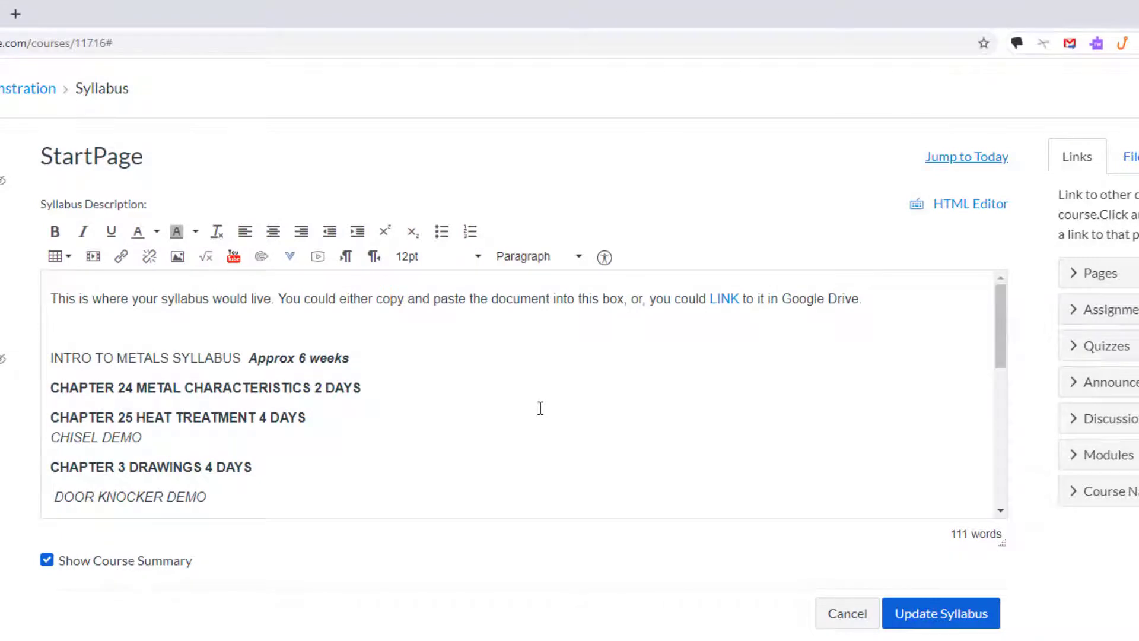
drag(53, 358, 267, 483)
scroll(267, 482, up, 10)
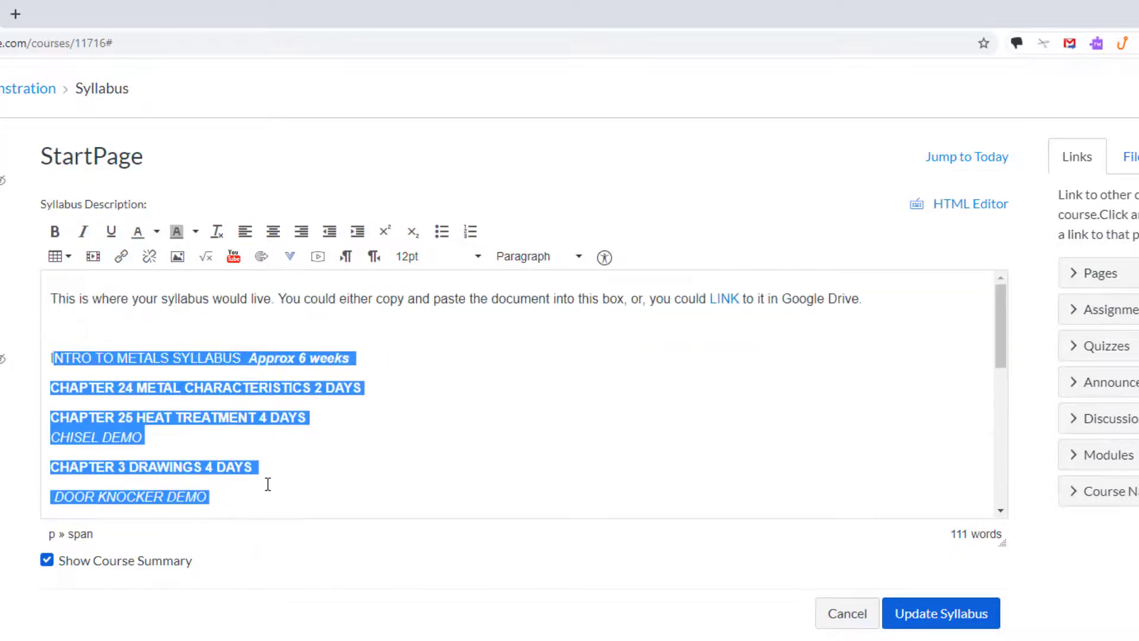
click(279, 437)
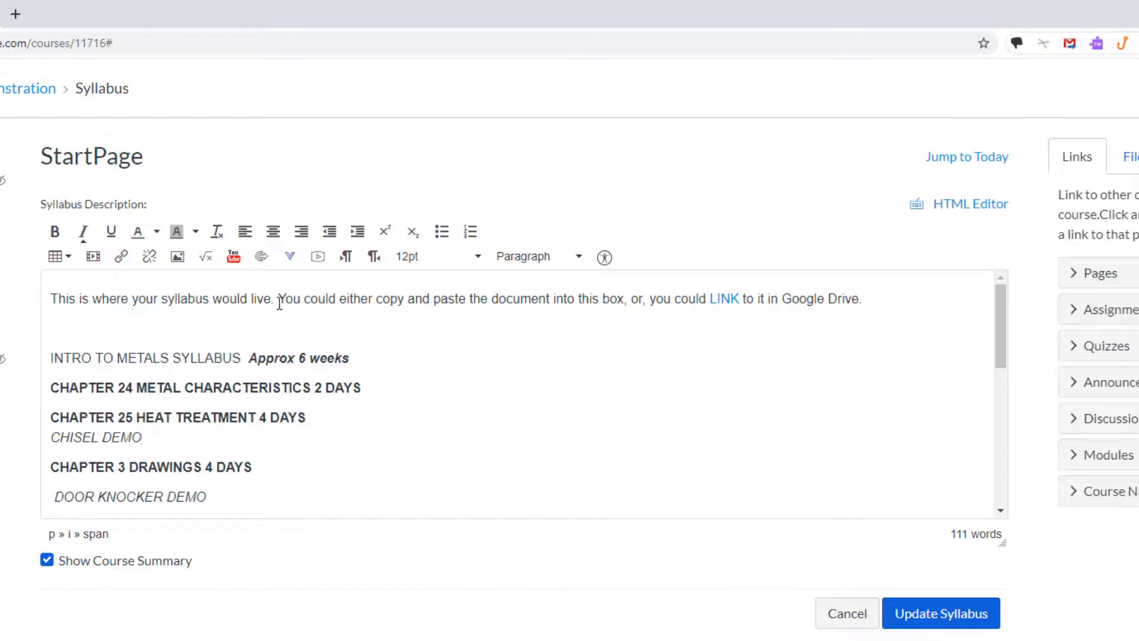
drag(279, 299, 879, 291)
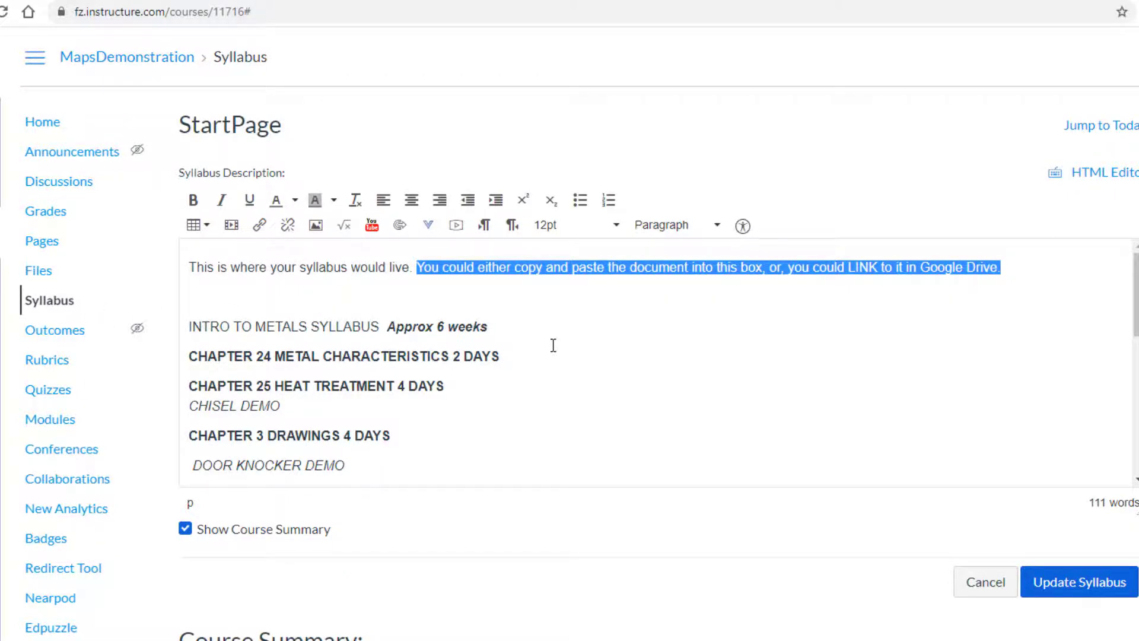
Check the course summary below the syllabus editor, turn off Show Course Summary, and update the syllabus.
scroll(552, 345, down, 3)
scroll(525, 498, down, 5)
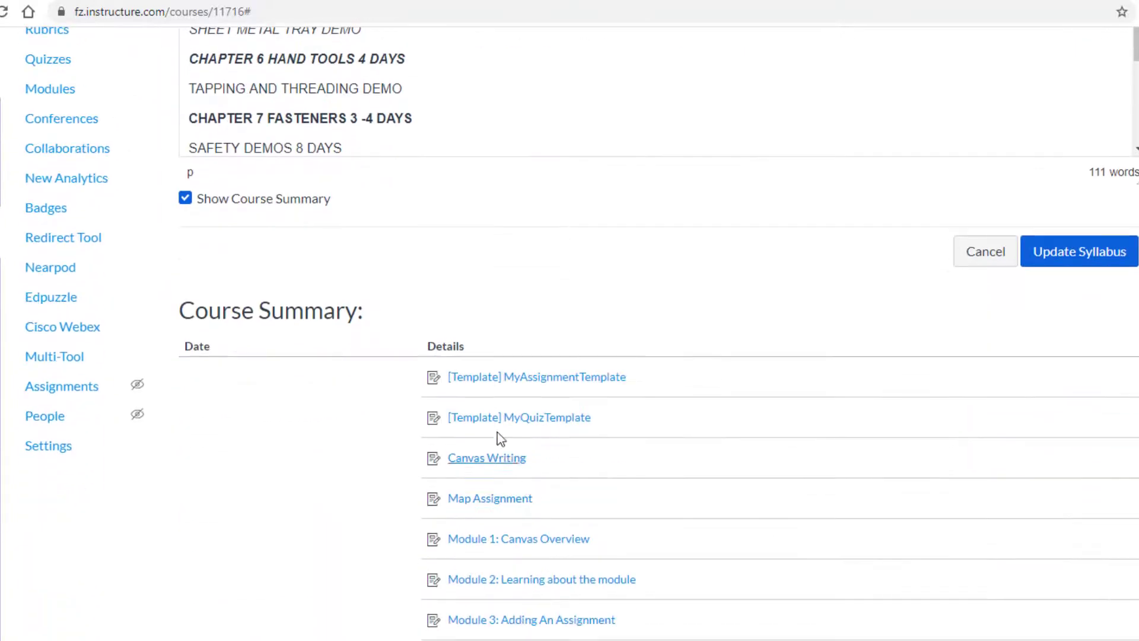
scroll(605, 462, down, 2)
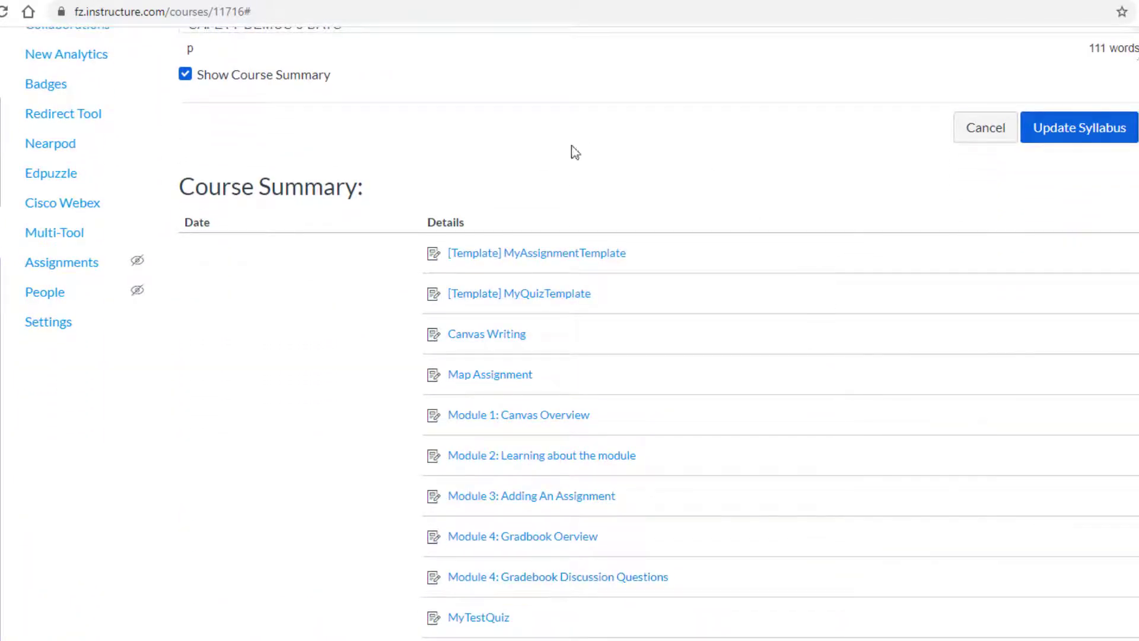
scroll(263, 458, up, 4)
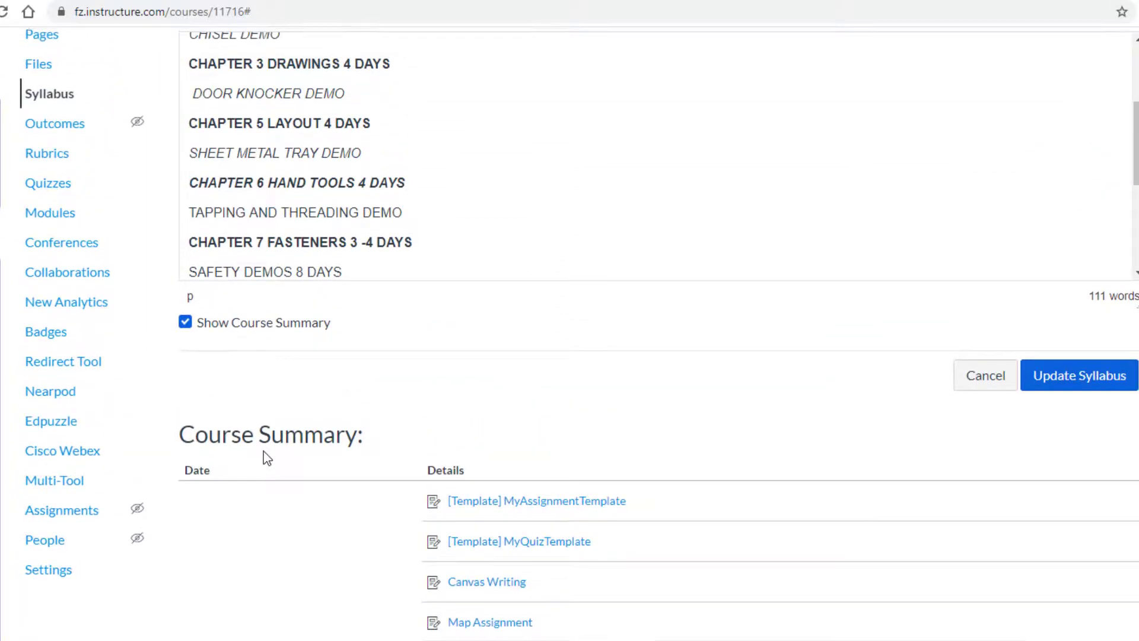
click(185, 321)
click(1060, 384)
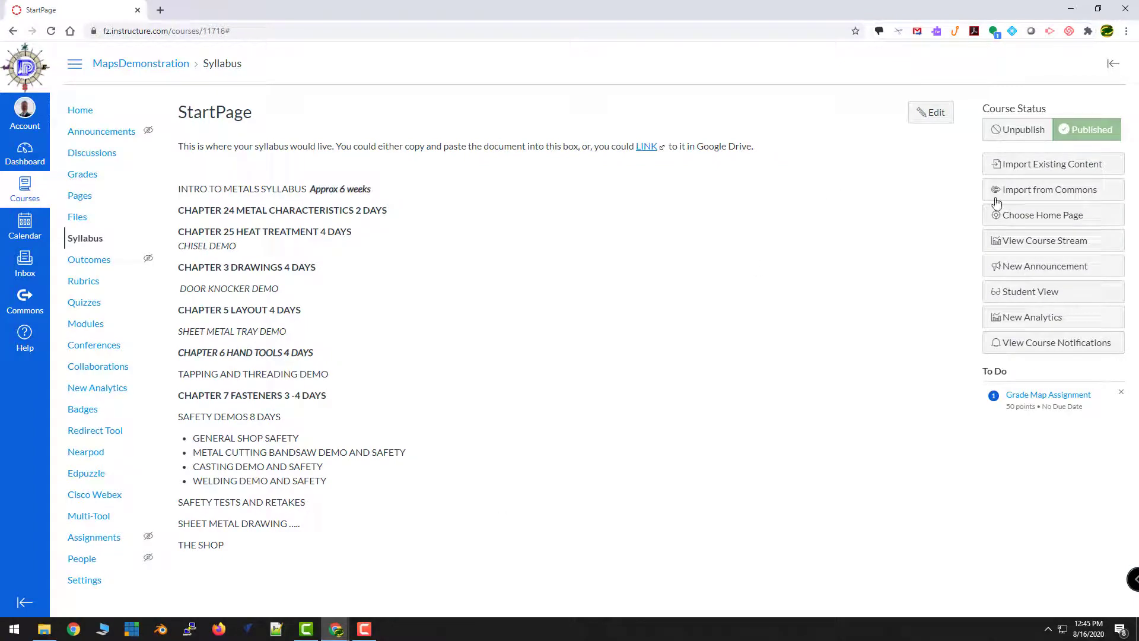
Follow the front page requirement from the home page choices to the course pages and open the Home page for editing.
click(1042, 217)
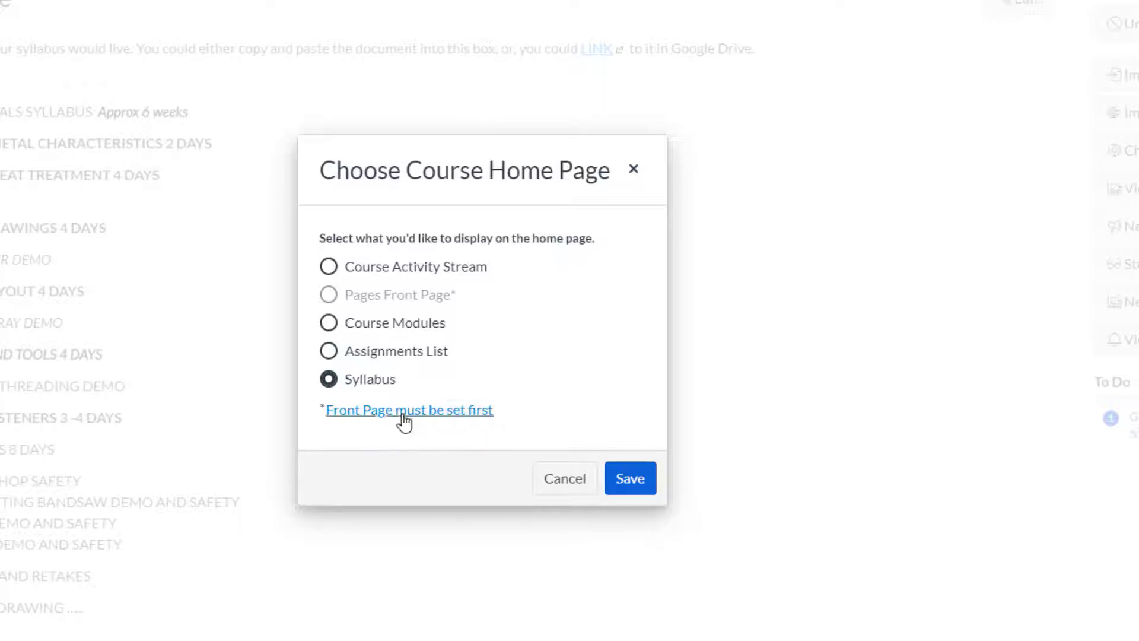
click(429, 420)
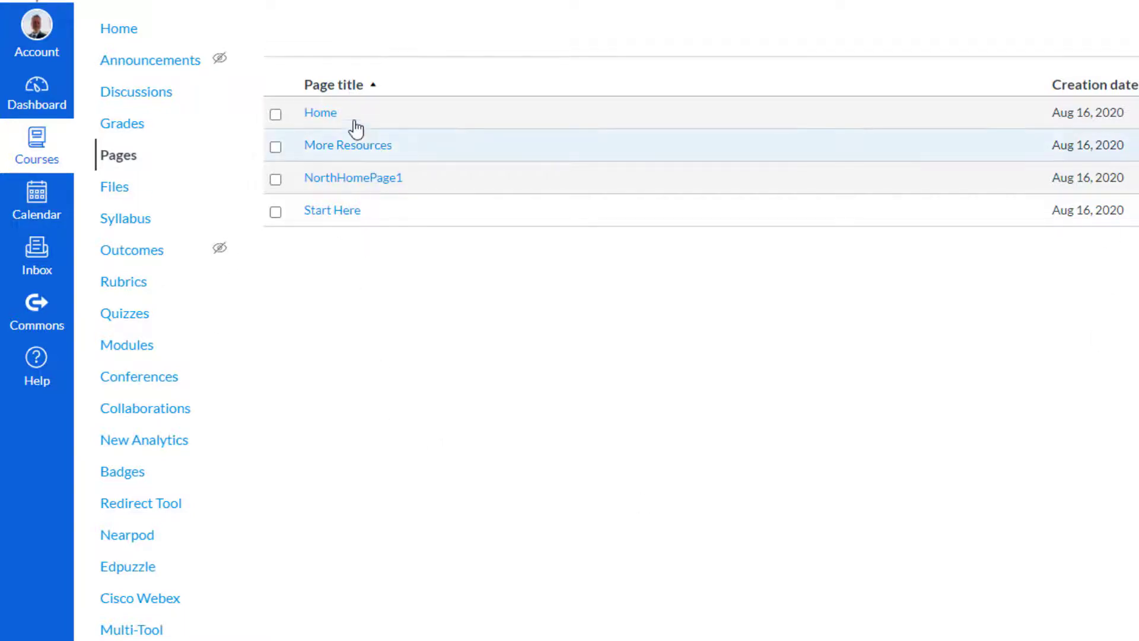
click(321, 113)
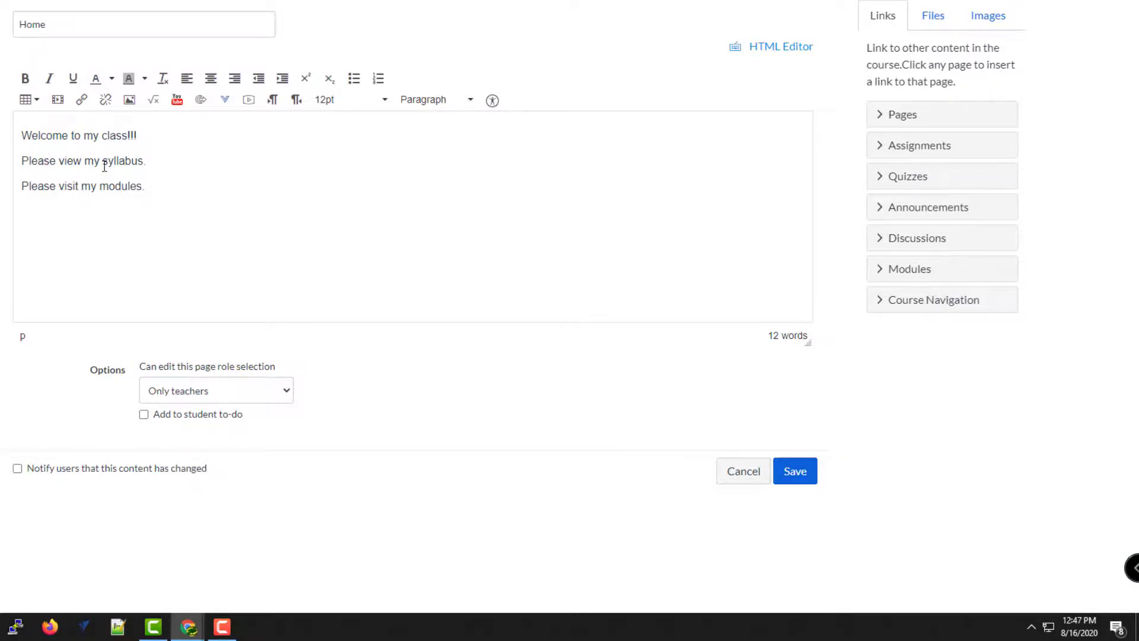
Link the word "syllabus." in the Home page text to the course's Syllabus.
drag(104, 162, 152, 161)
click(906, 305)
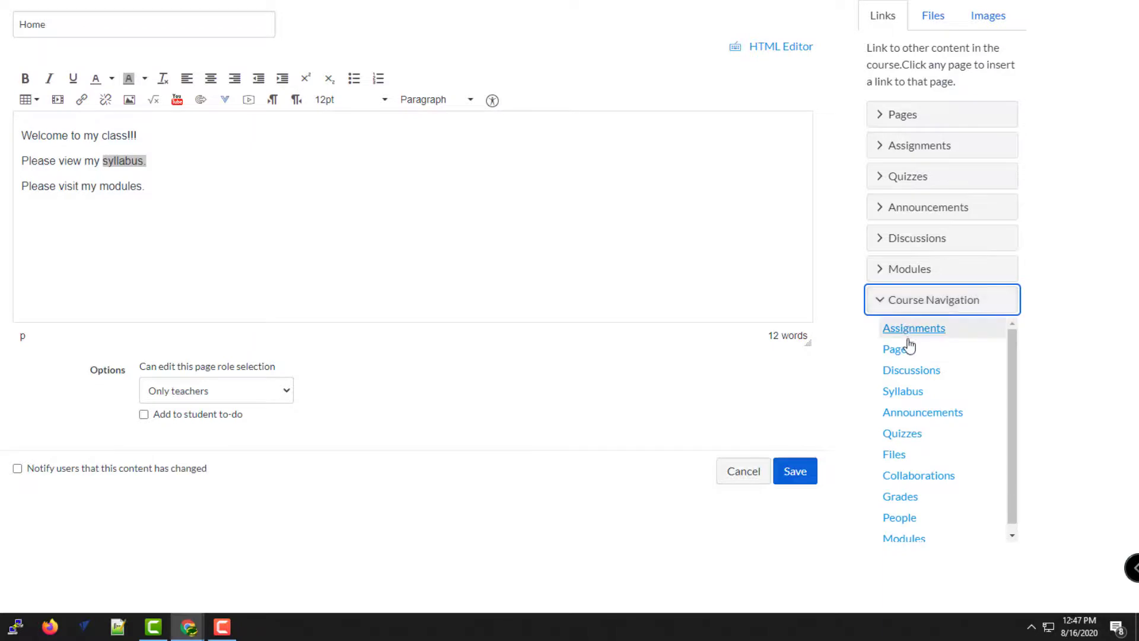
click(903, 392)
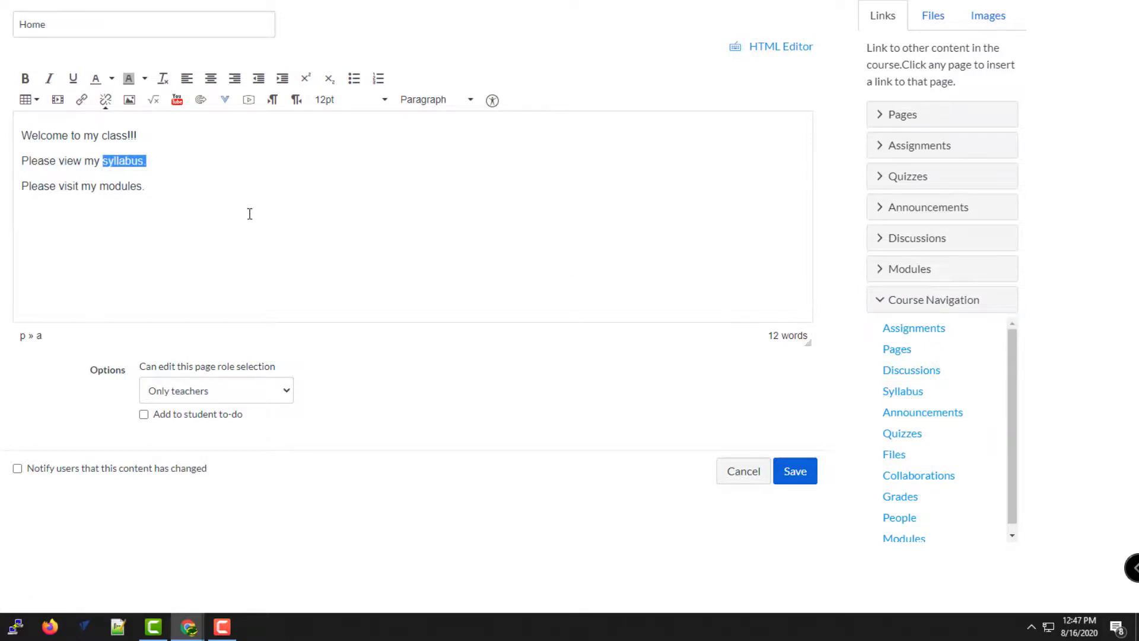
Link the word "modules." in the Home page text to the course's Modules and save the page.
drag(152, 184, 99, 188)
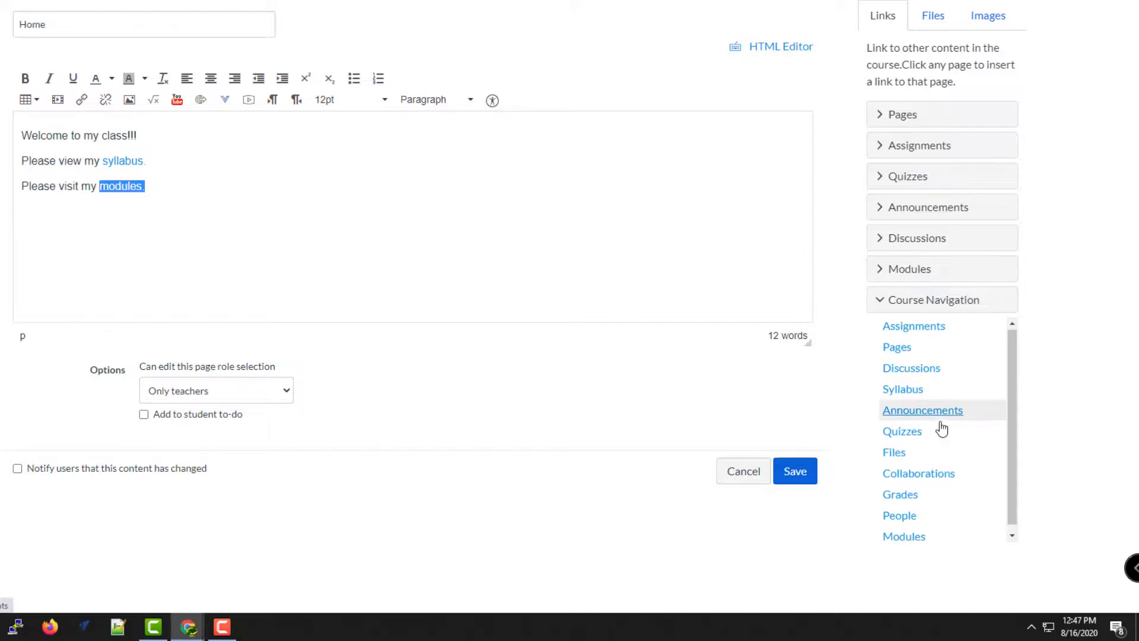
scroll(934, 451, down, 1)
click(910, 531)
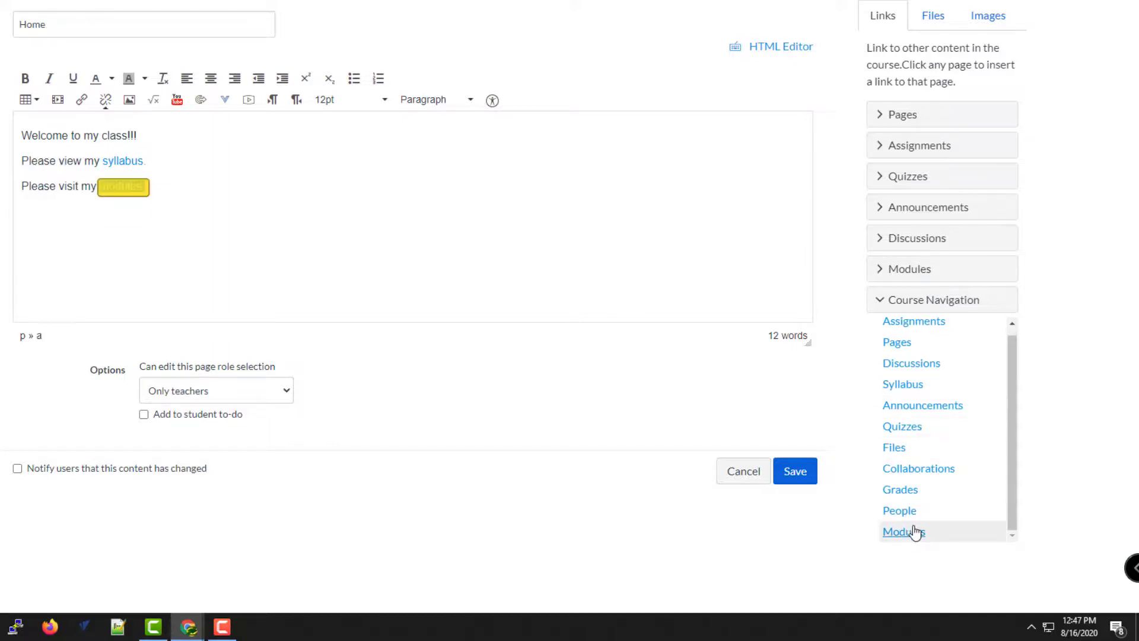
click(410, 230)
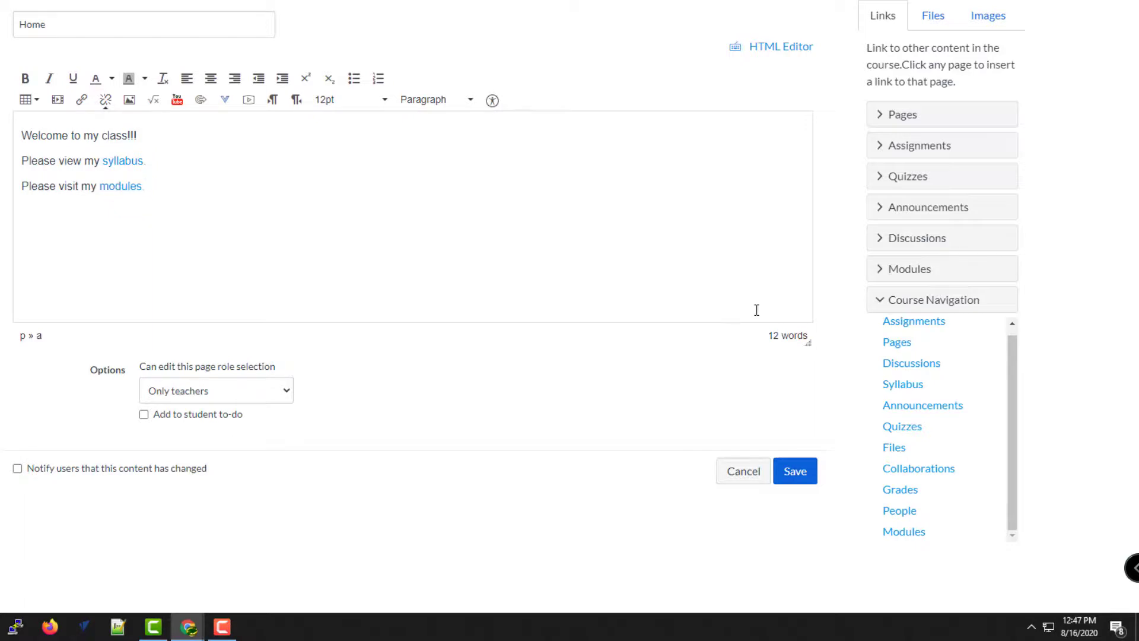
click(799, 475)
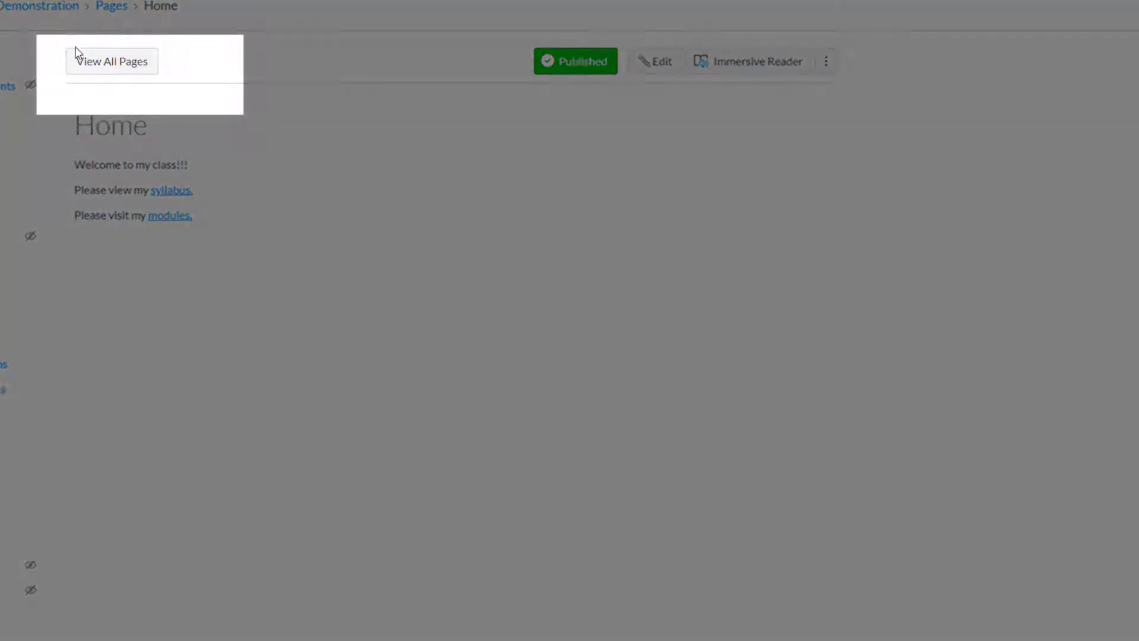
Mark the Home page as the front page in the list of all course pages.
click(92, 67)
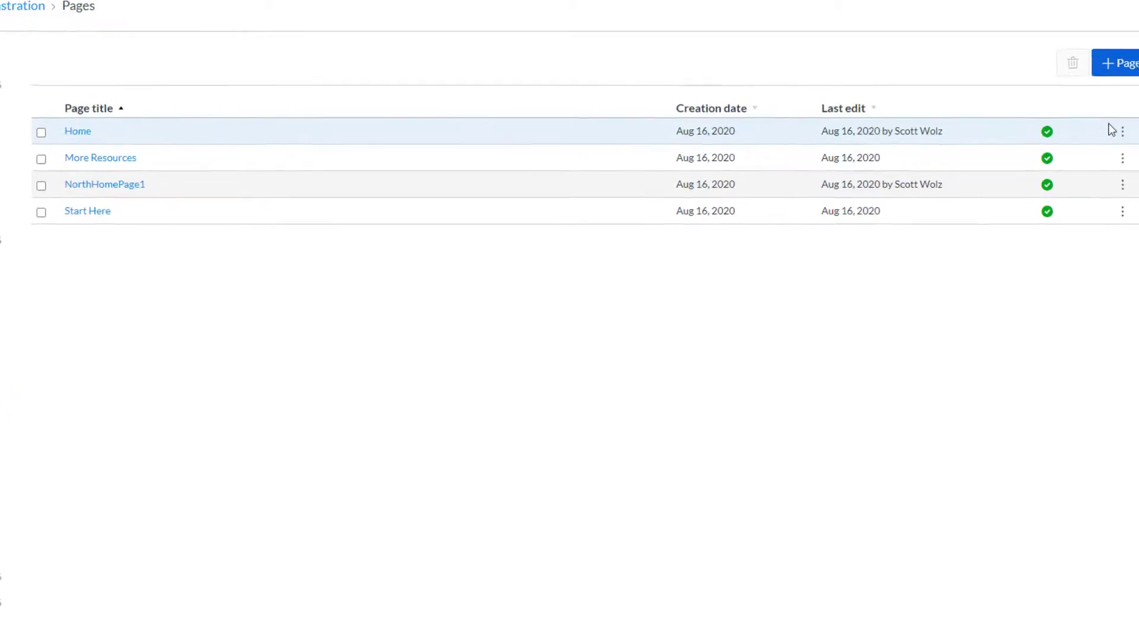
click(1083, 147)
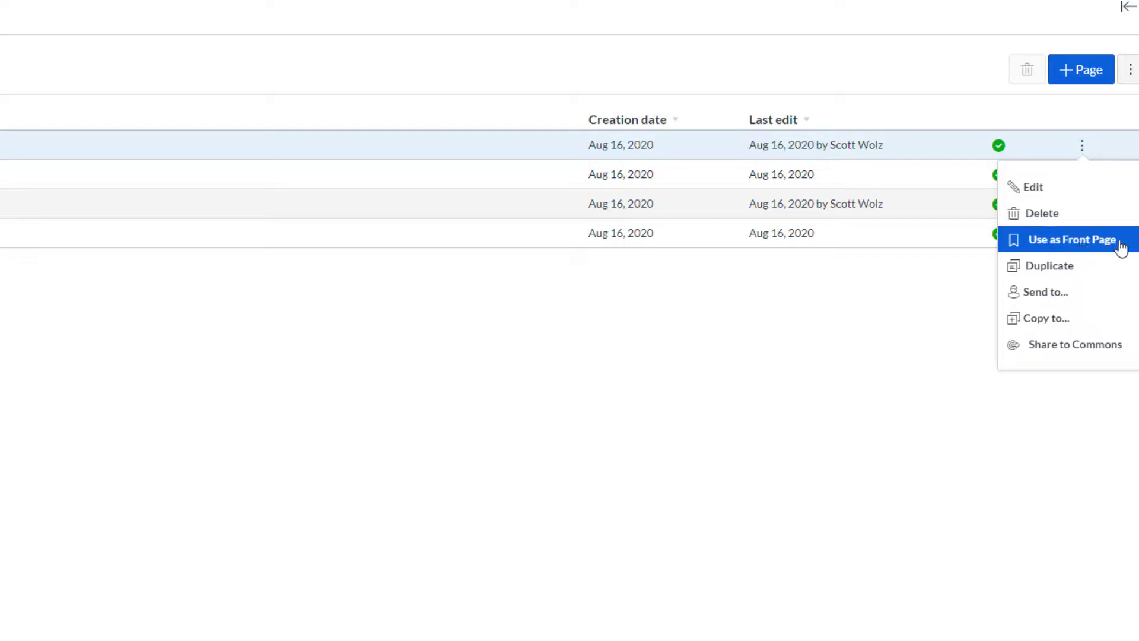
click(1087, 249)
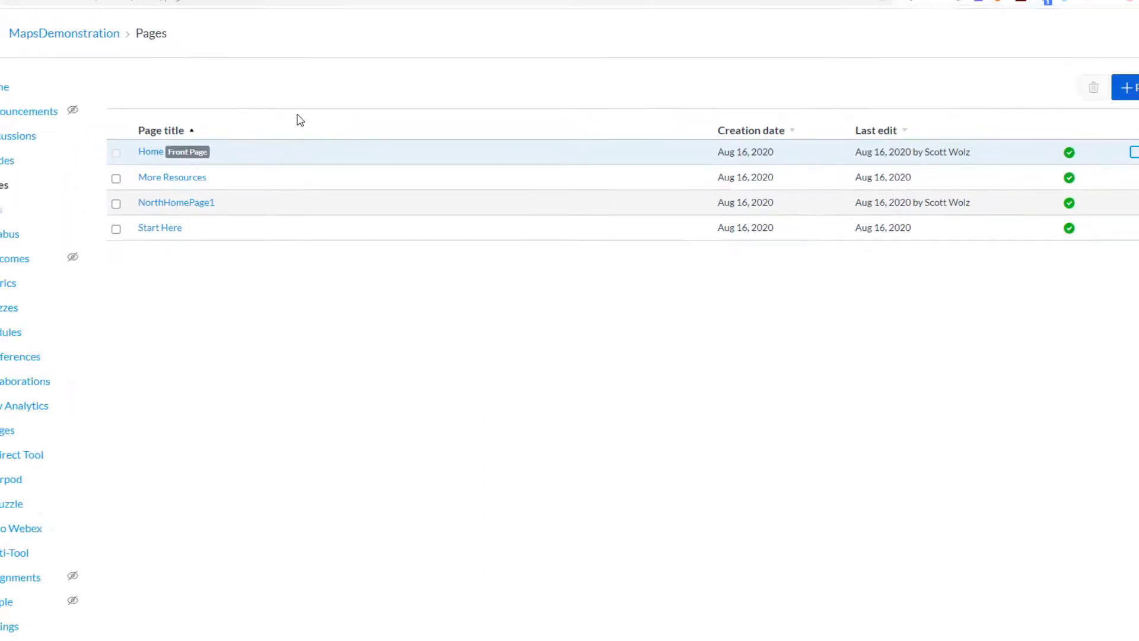
Change the course home page choice to Pages Front Page, save it, and view the course home.
click(1, 90)
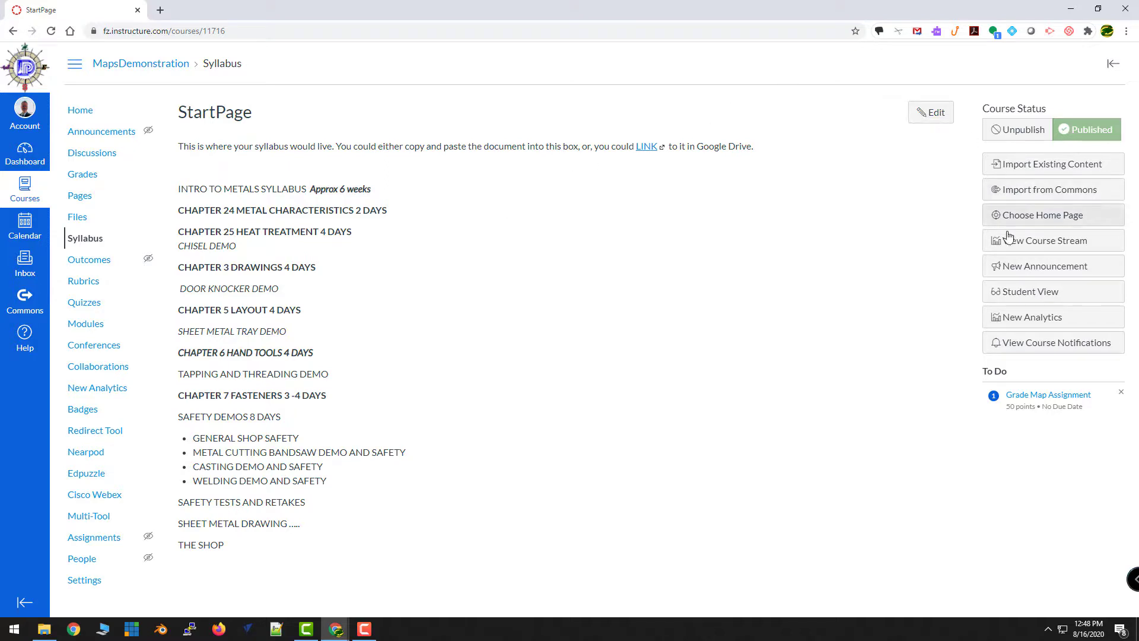
click(1041, 228)
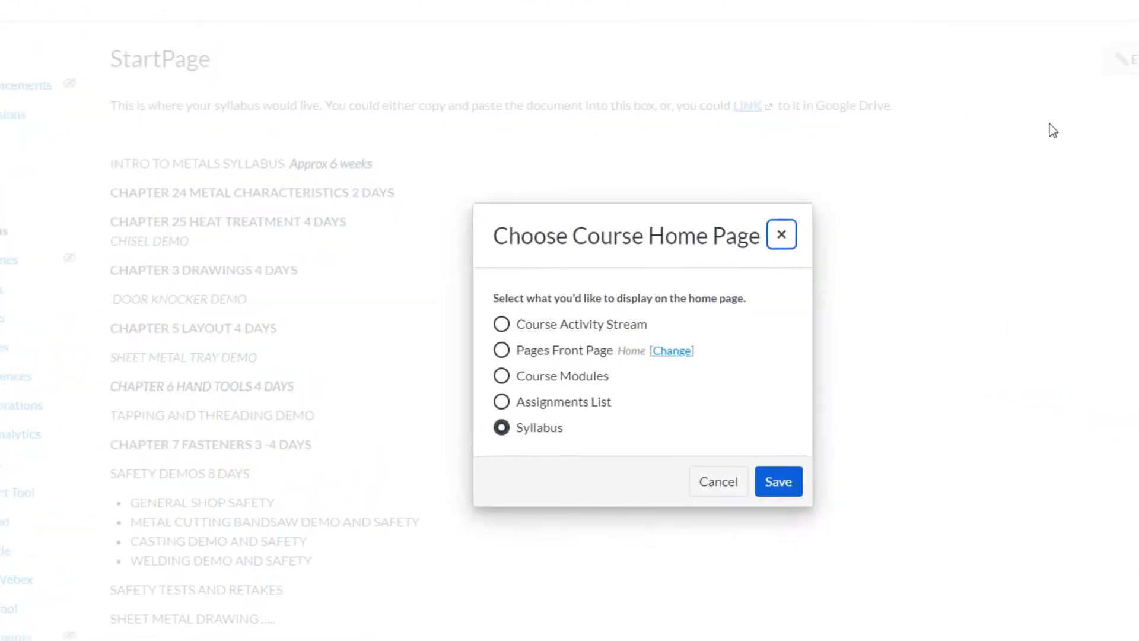
click(508, 356)
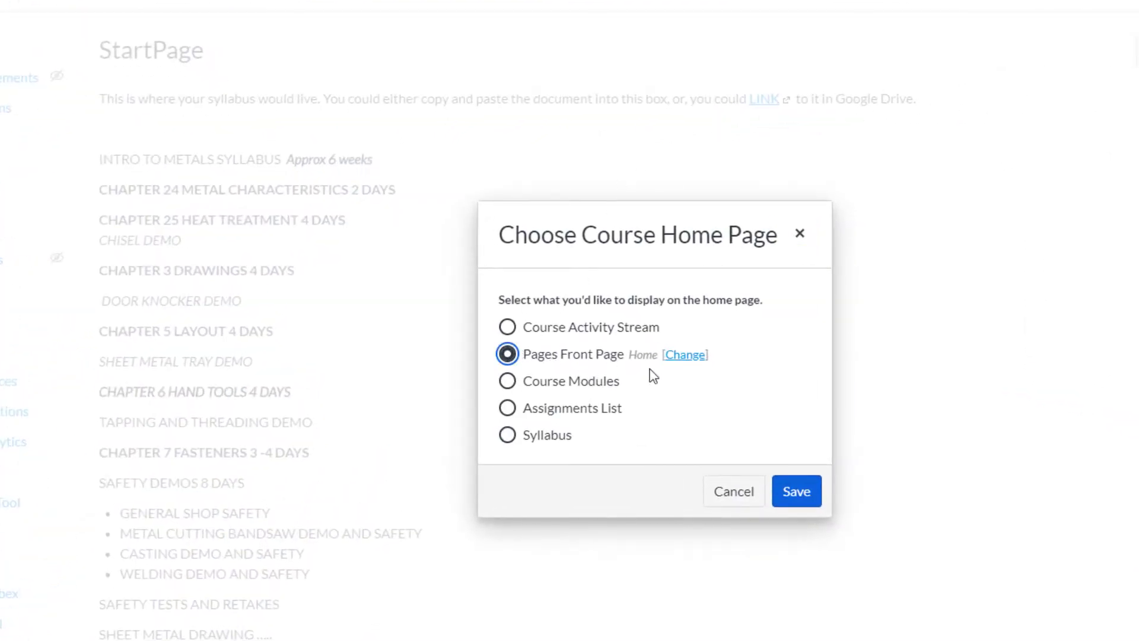
drag(657, 354, 630, 356)
click(796, 493)
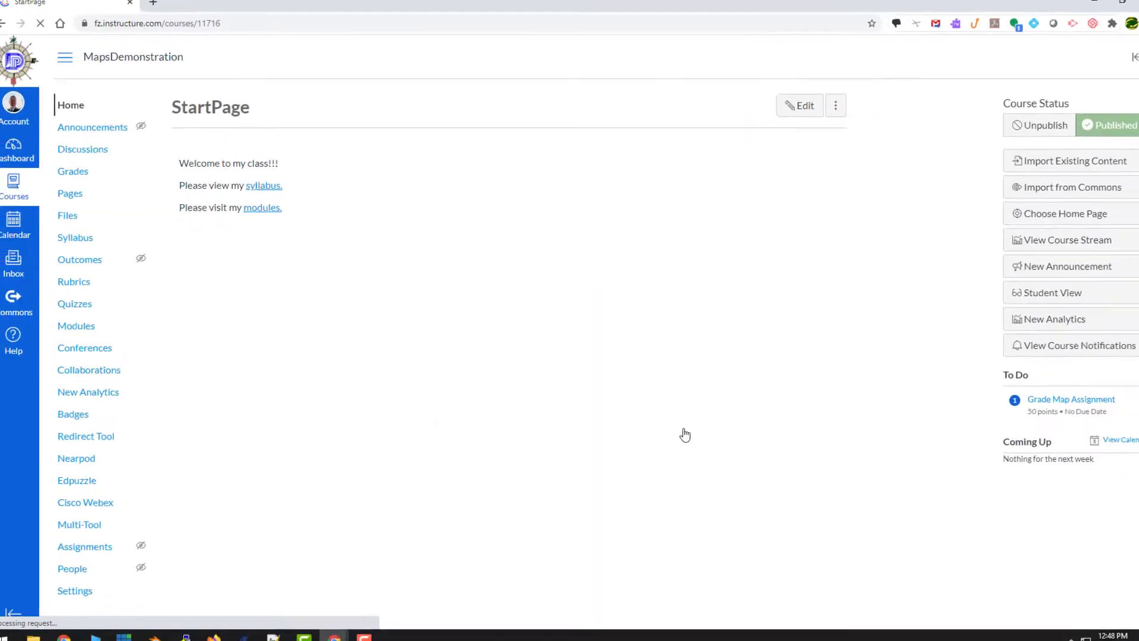
click(83, 105)
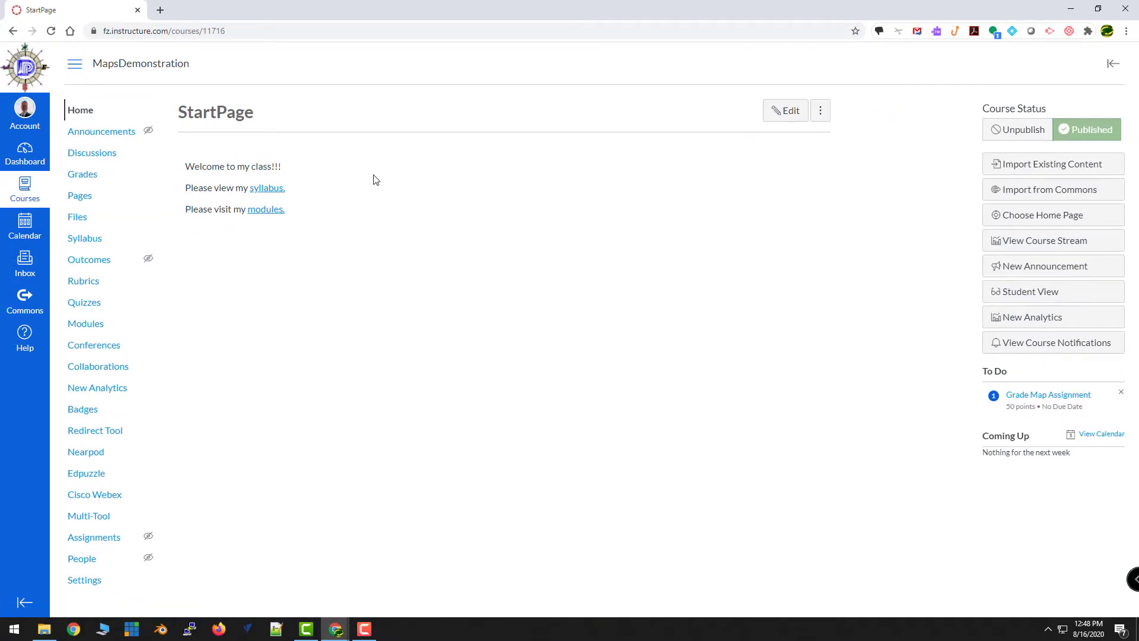